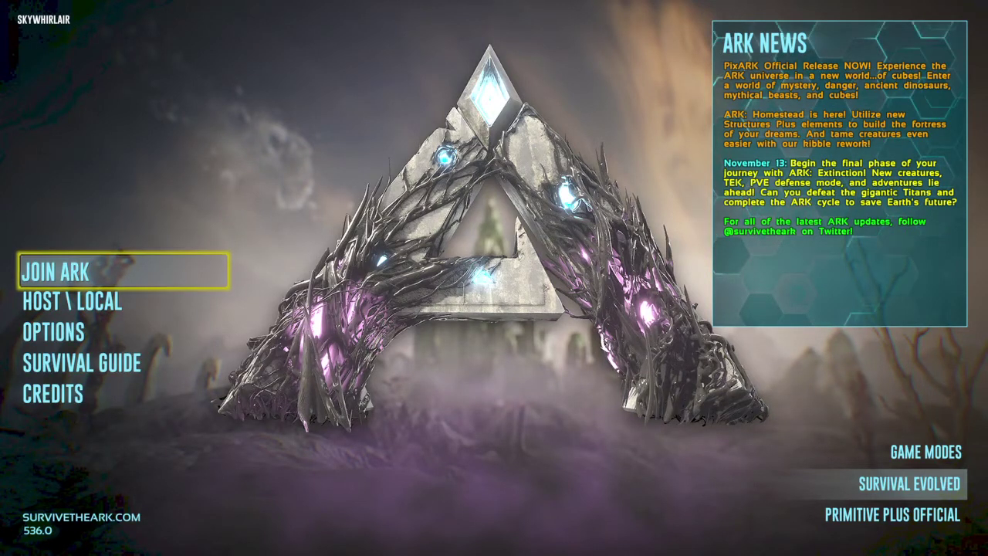
Step: Move the main-menu selection down toward JOIN ARK
key(Down)
Step: Join the favorited LEGACY-NA-PS4CrossArkCluster8-TheIsland PvP server from the session list
key(Up)
key(Return)
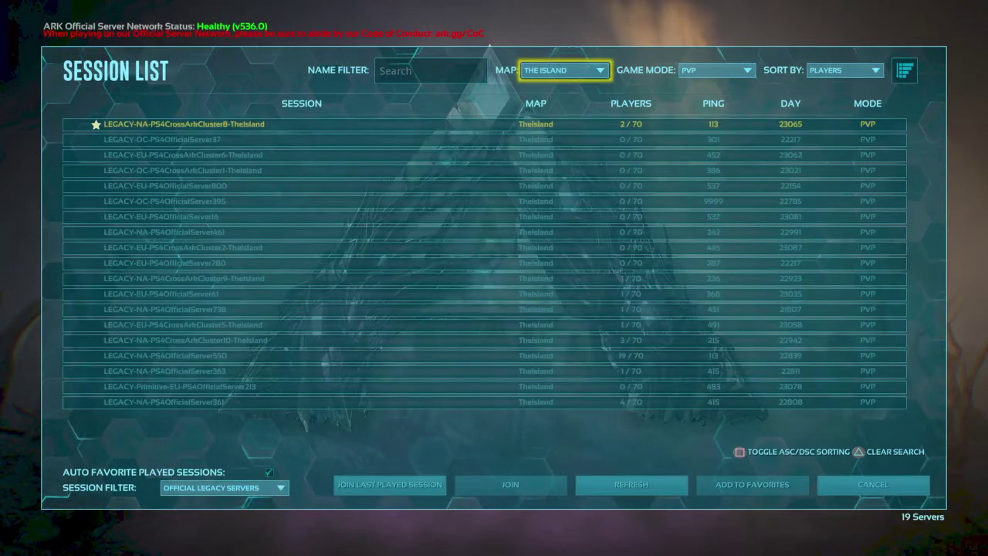
key(Down)
key(Down)
key(Down)
key(Down)
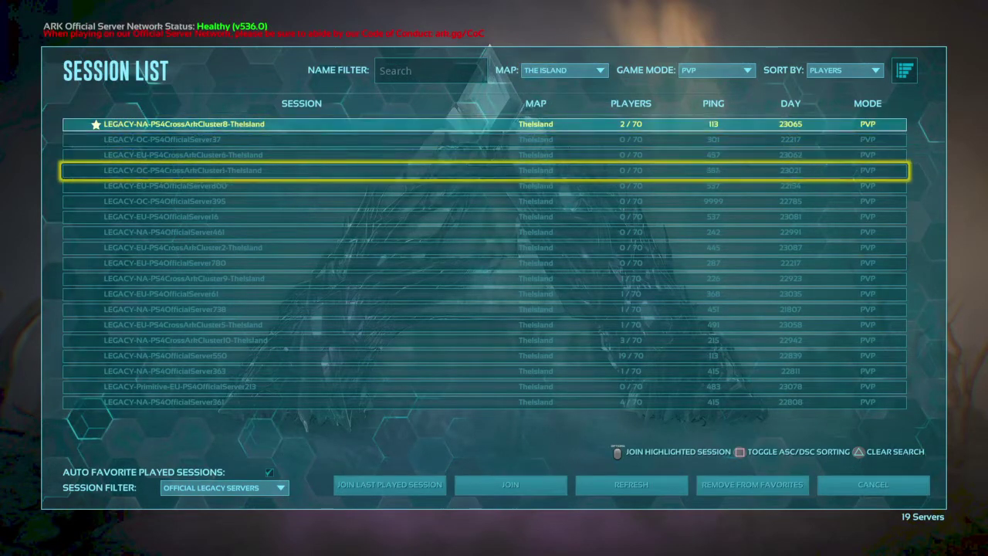
key(Down)
key(Down)
key(Down)
key(Down)
key(Down)
key(Down)
key(Down)
key(Down)
key(Down)
key(Down)
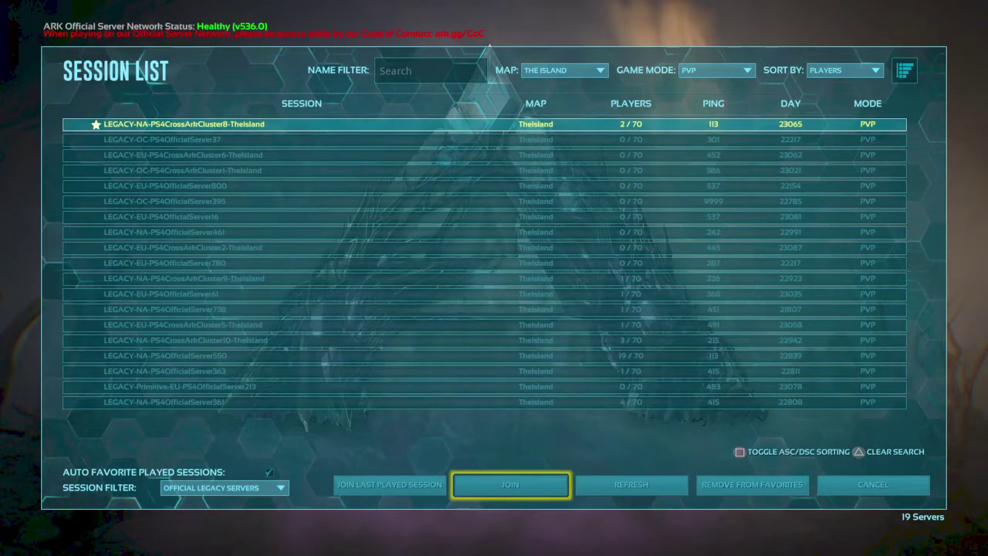
key(Return)
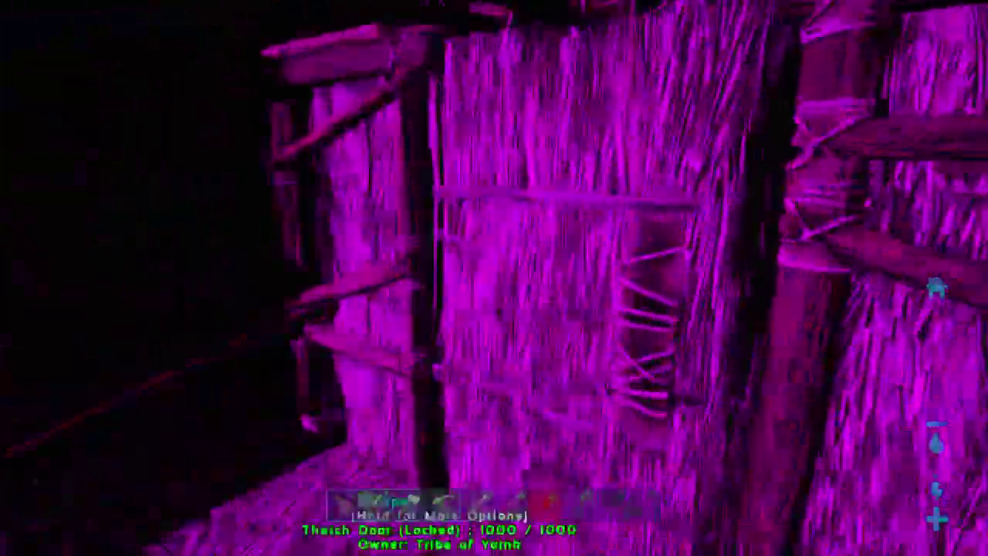
Step: Open the hut's locked Thatch Door with the use key
key(e)
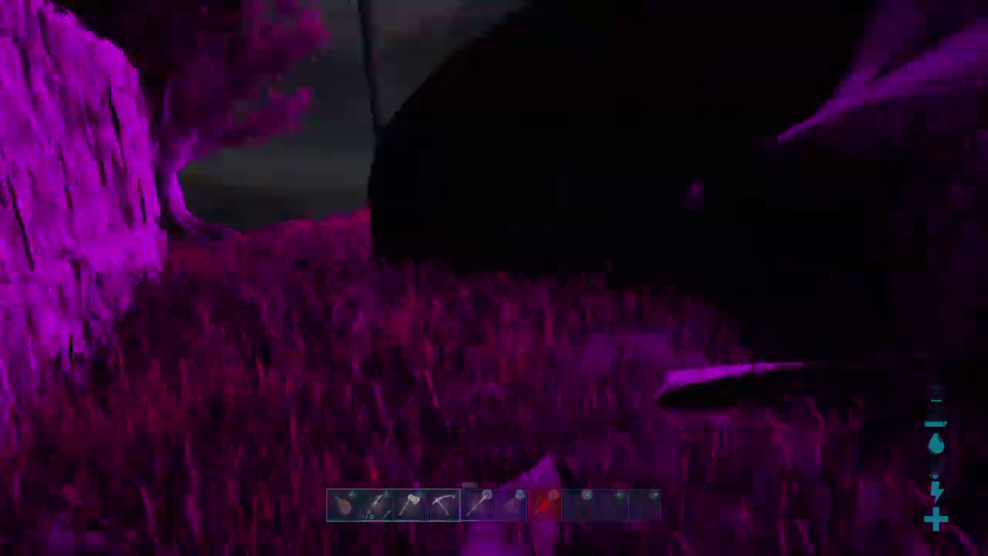